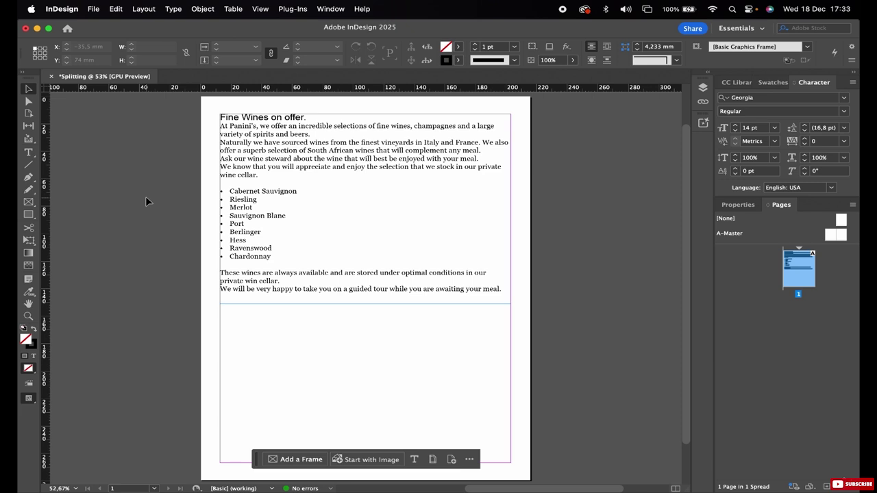
Select the bulleted wine names from Cabernet Sauvignon to Chardonnay and show the Paragraph settings.
click(254, 257)
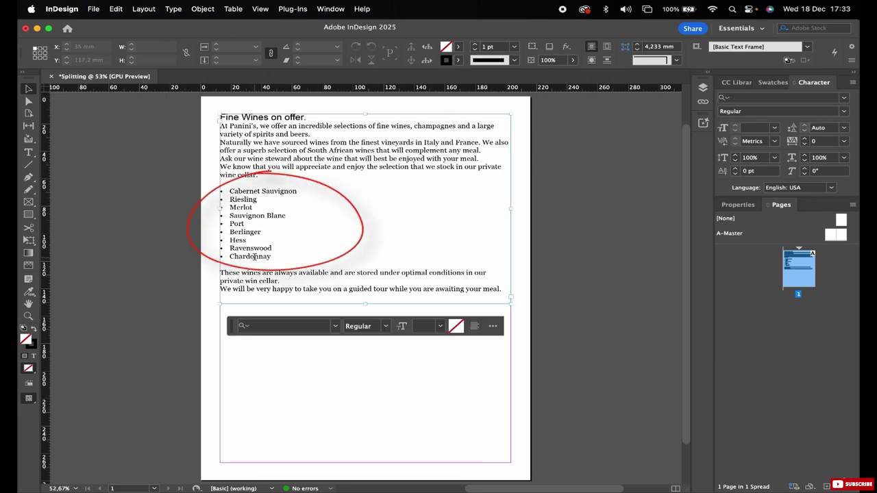
double_click(255, 256)
mouse_move(288, 254)
mouse_down()
mouse_move(226, 257)
mouse_move(216, 244)
mouse_move(217, 192)
mouse_up()
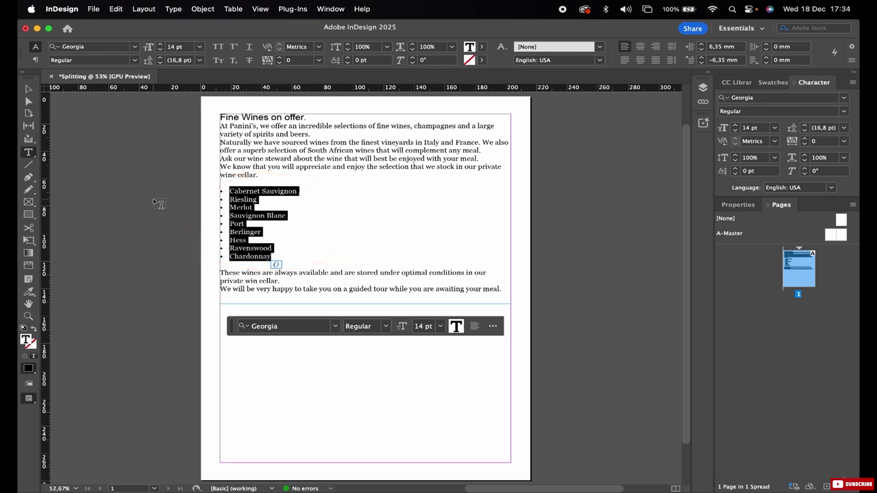
click(341, 11)
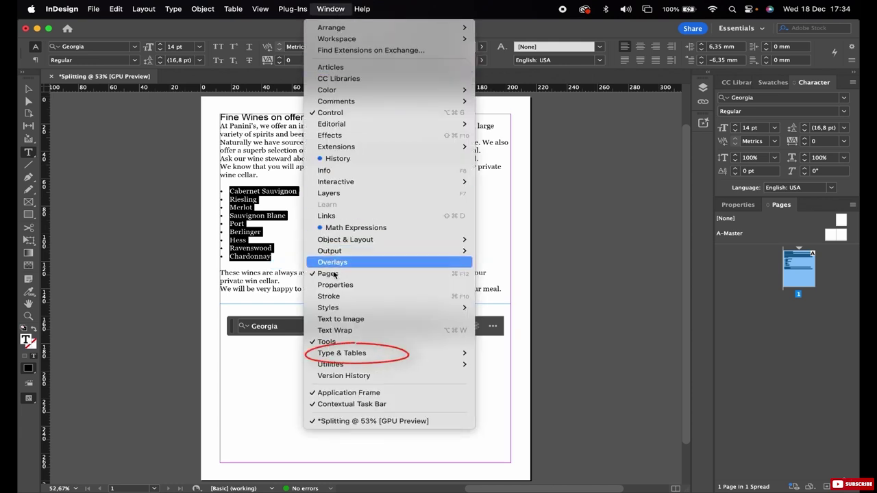
mouse_move(357, 353)
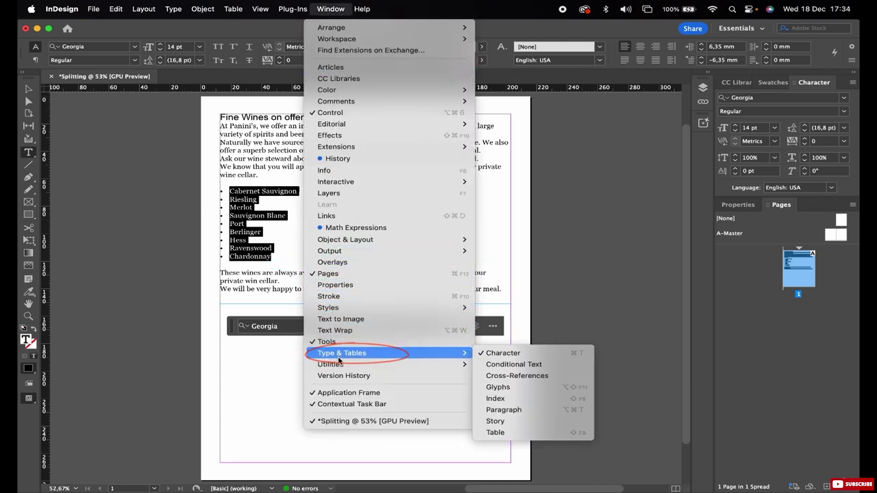
click(506, 410)
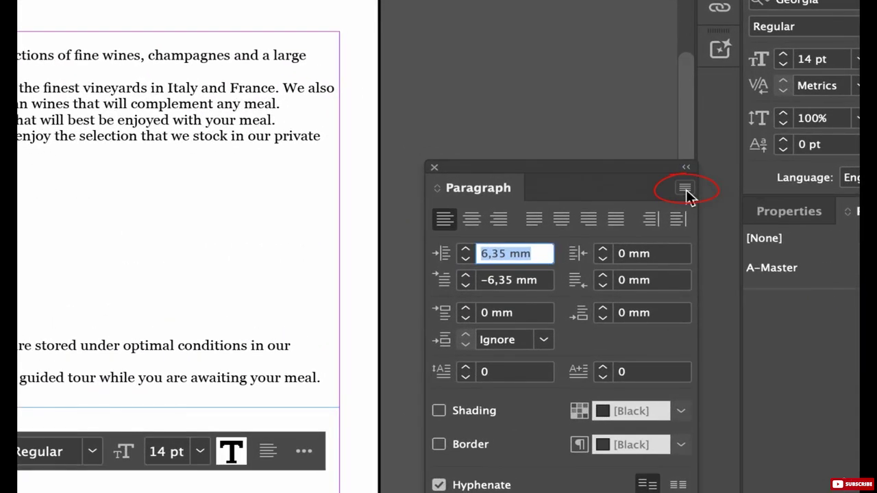
Set the selected wine list's Span Columns paragraph layout to Split Column and preview it on the page.
click(685, 192)
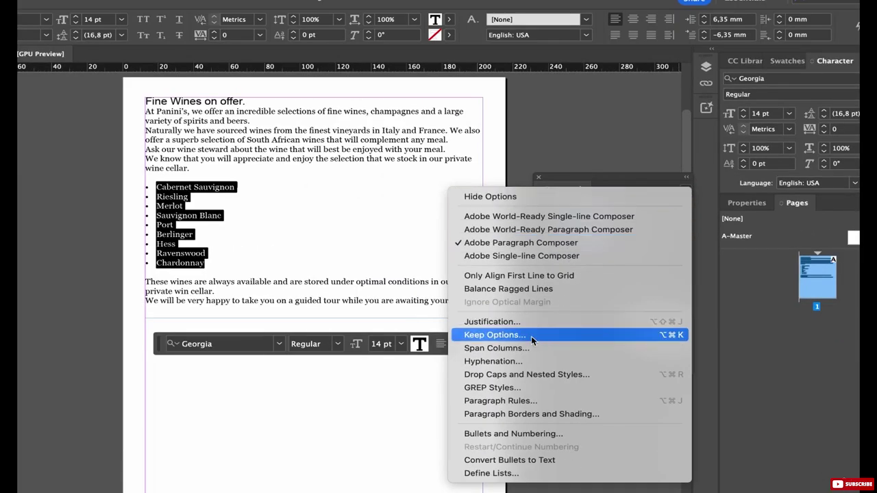
click(475, 349)
click(688, 140)
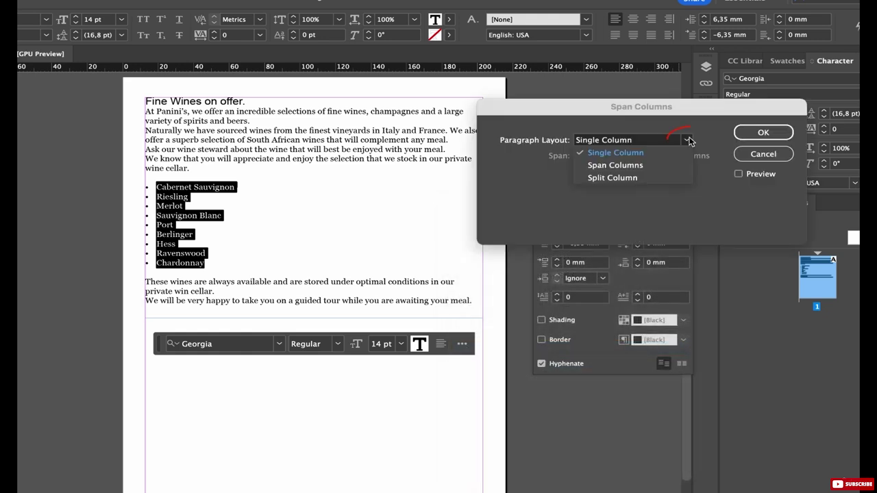
click(617, 178)
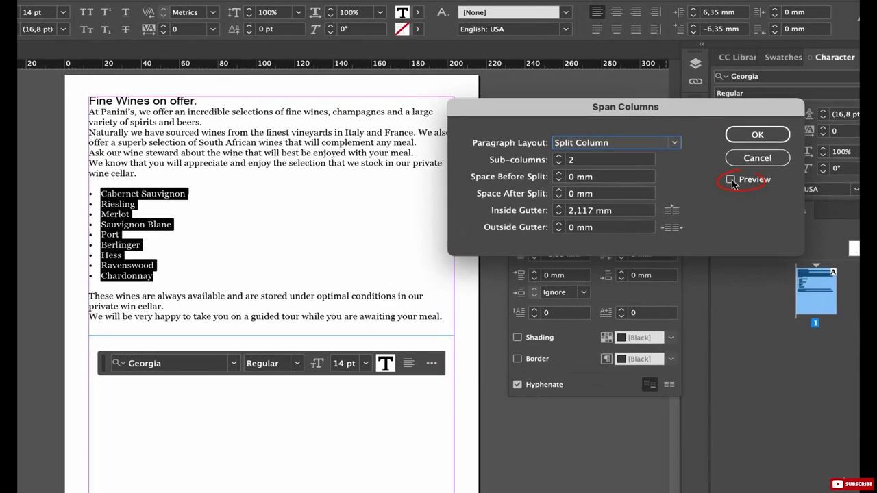
click(731, 181)
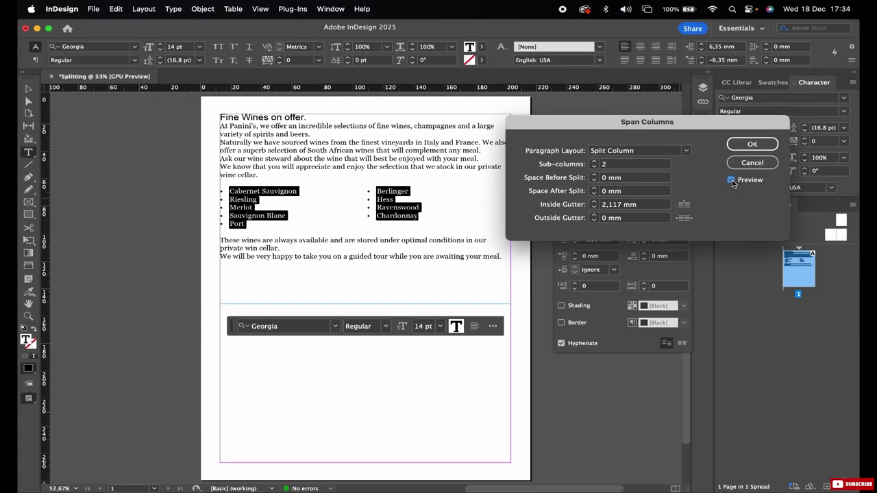
Split the wine list into 3 sub-columns and apply the column settings.
drag(566, 123, 608, 111)
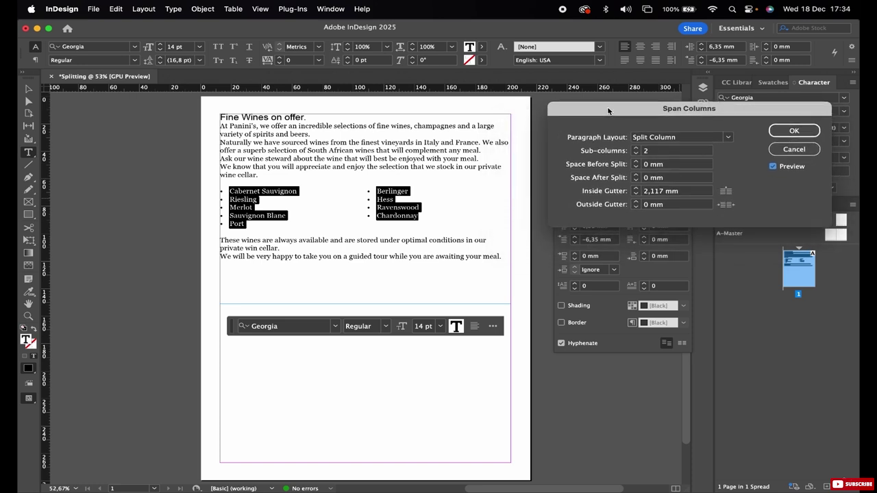
click(636, 148)
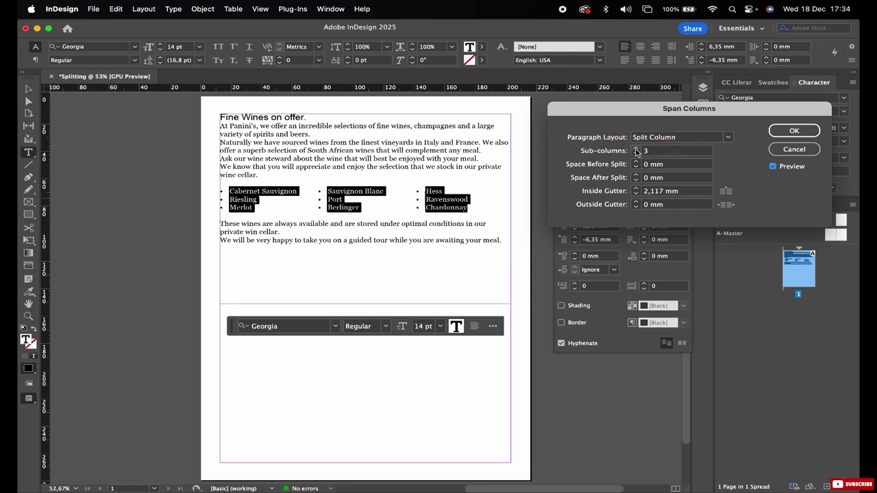
click(784, 132)
click(397, 250)
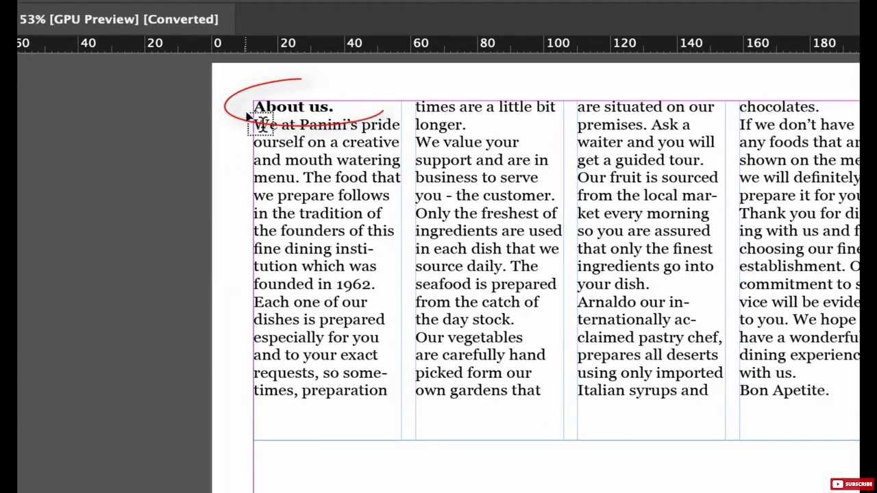
Try to move the "About us." heading across the four text columns by inserting tabs before it.
click(253, 105)
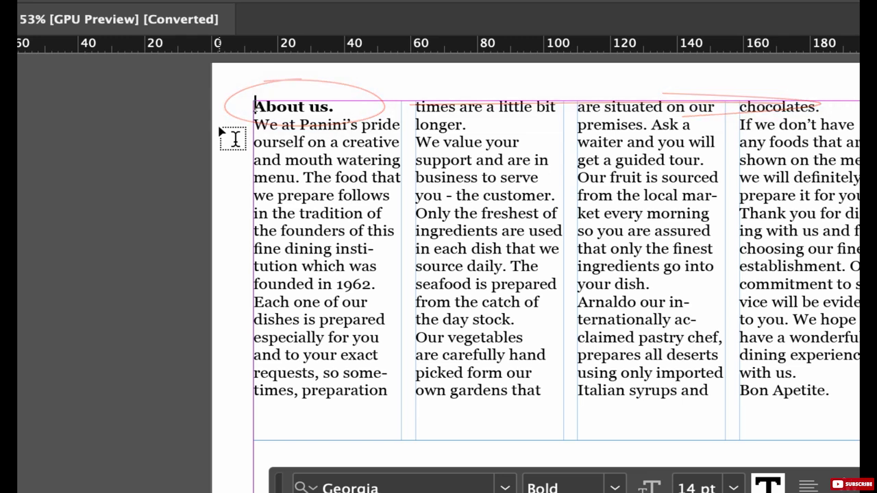
key(Tab)
key(Tab)
key(Tab)
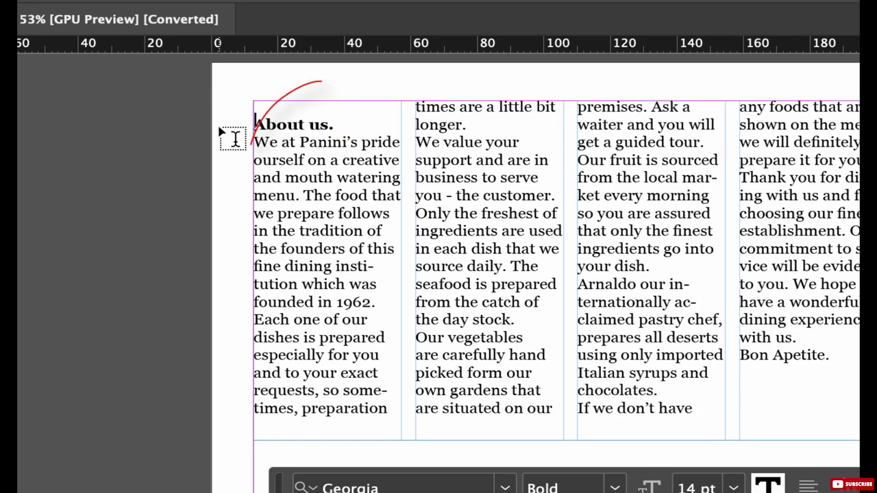
key(Tab)
key(Tab)
Undo all the tabs inserted before the "About us." heading.
key(ctrl+z)
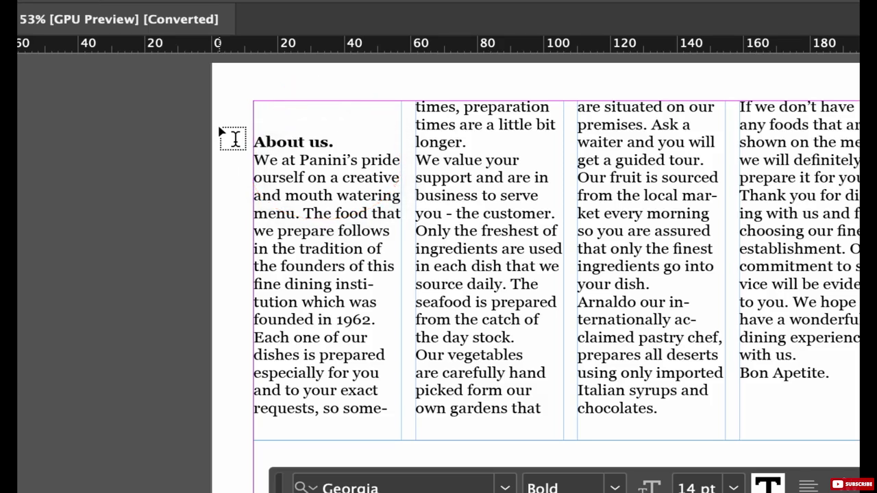
key(ctrl+z)
key(ctrl+z)
key(ctrl+z)
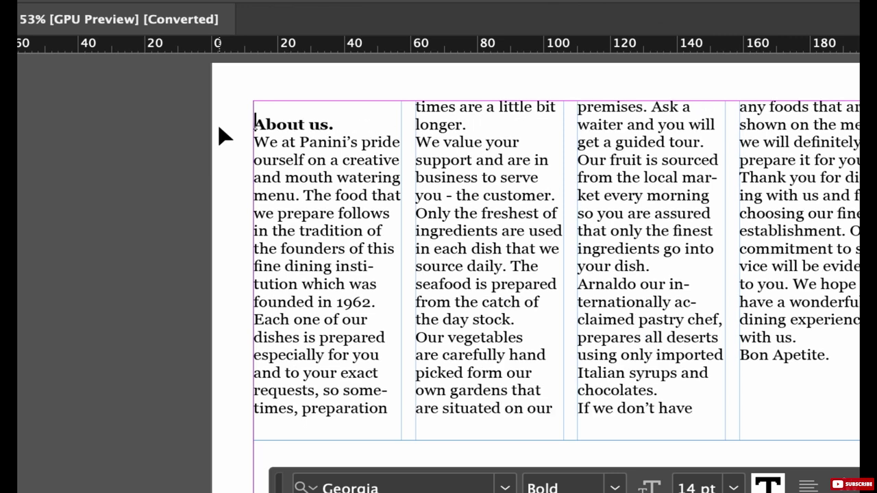
key(ctrl+z)
key(ctrl+z)
key(ctrl+z)
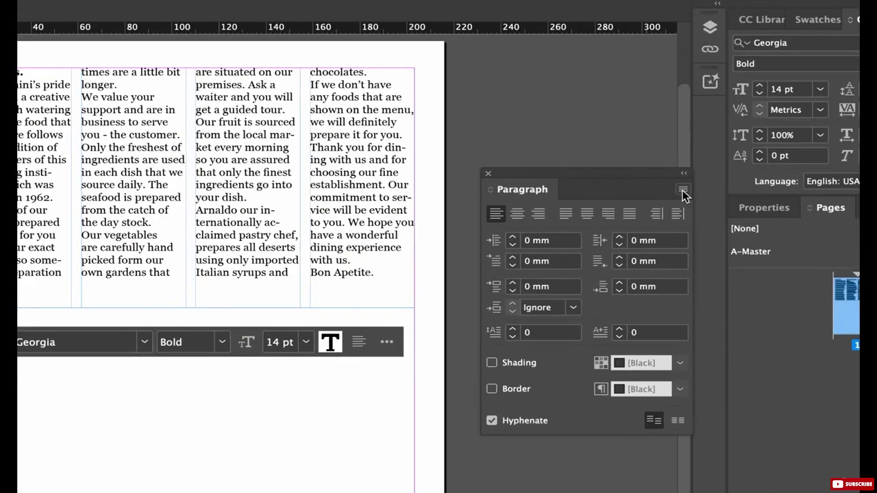
Make the "About us." heading paragraph span all columns using the Span Columns layout with Span set to All.
click(683, 191)
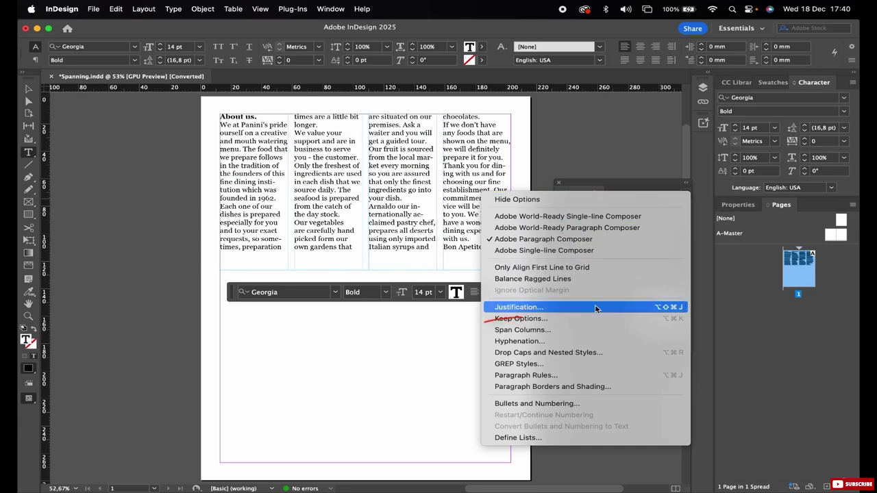
click(531, 332)
click(682, 137)
click(679, 155)
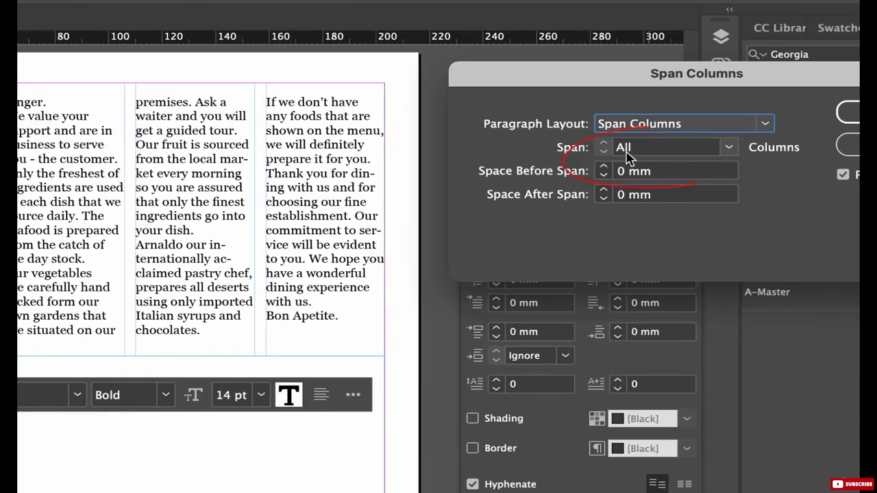
click(732, 149)
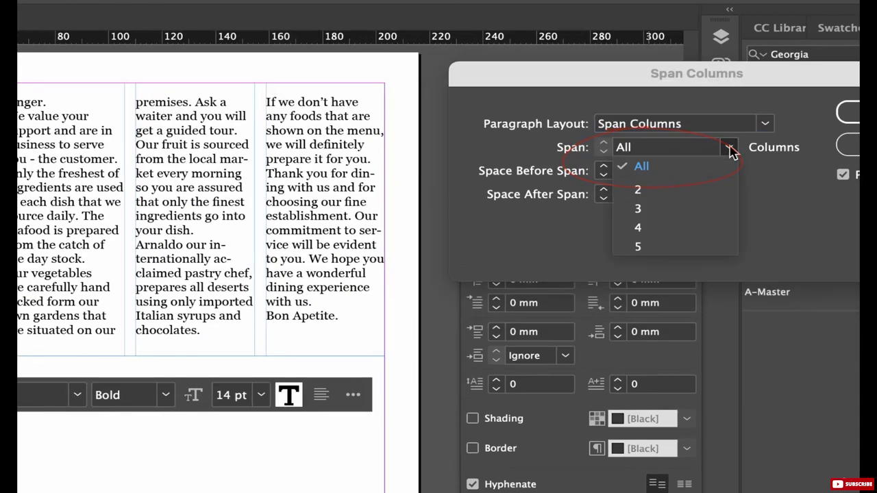
click(659, 168)
click(793, 131)
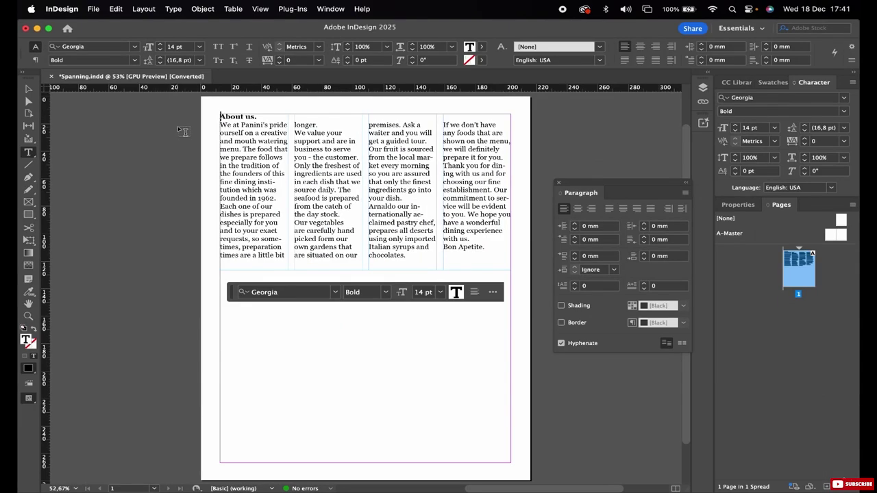
Insert a series of tabs before the "About us." heading to shift it along its spanned line.
key(Tab)
key(Tab)
key(Tab)
key(Tab)
key(Tab)
key(Tab)
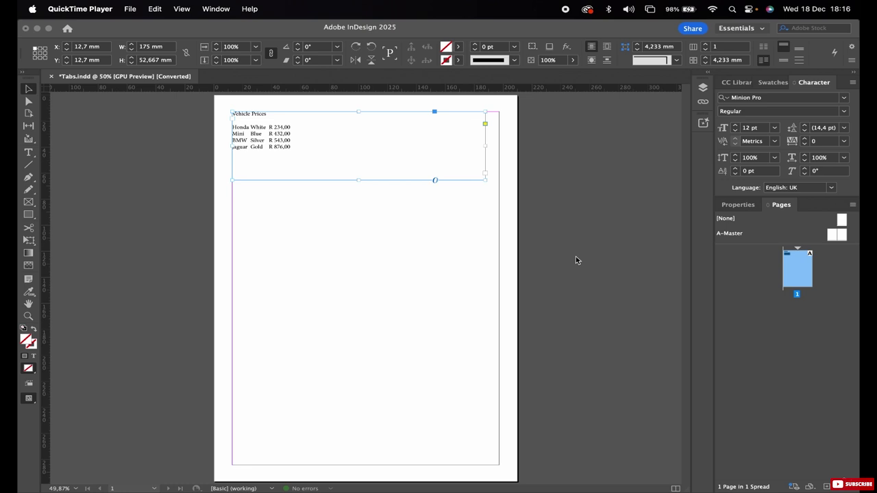
Open the tab ruler for the Vehicle Prices frame and add left tab stops at about 46 mm and 104 mm.
click(575, 259)
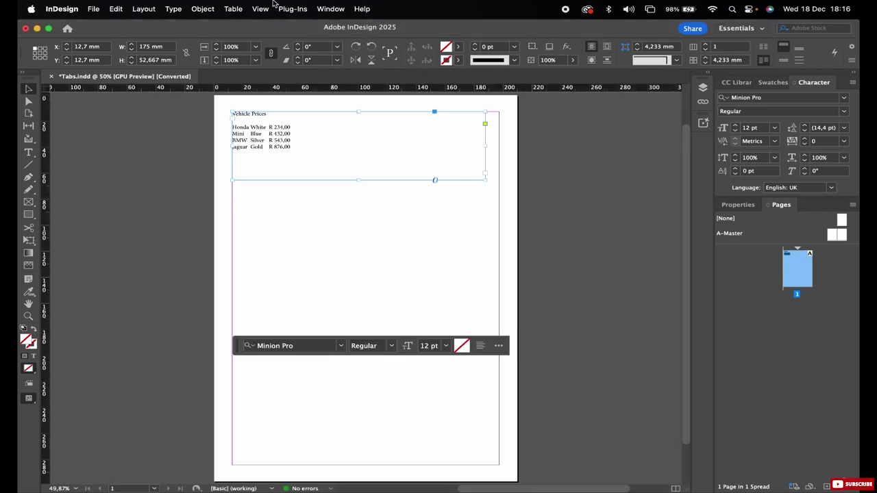
click(172, 10)
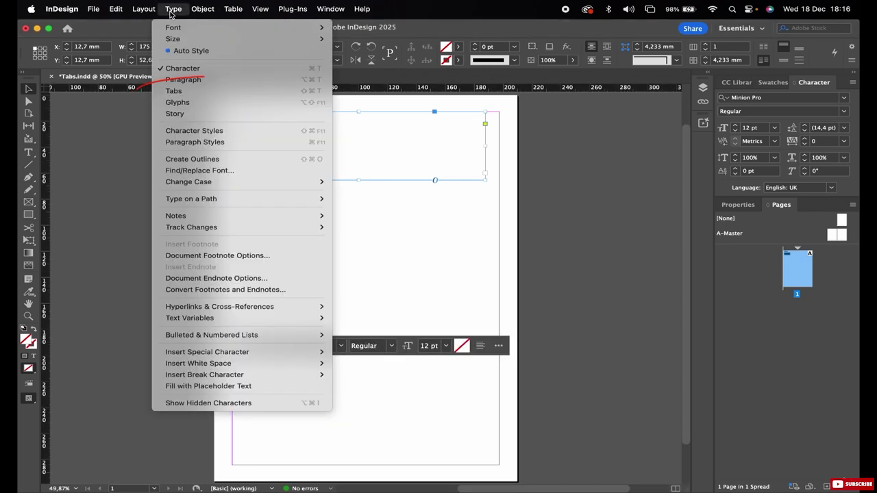
click(176, 91)
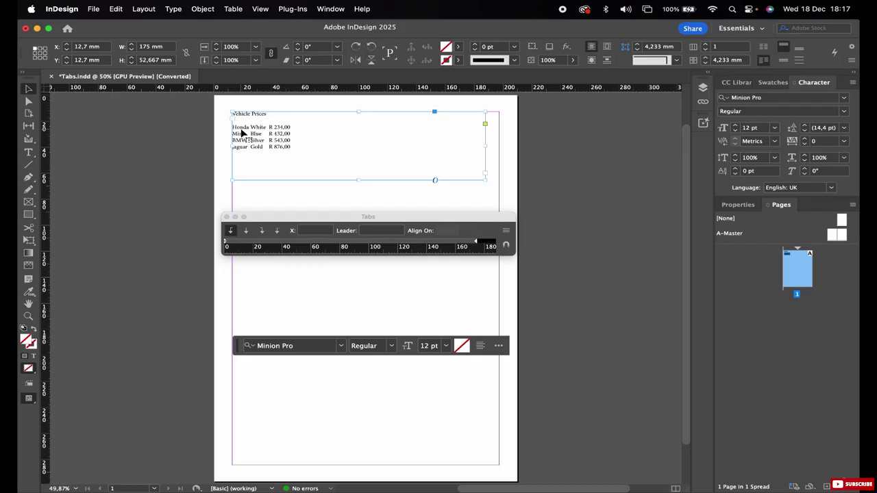
click(226, 2)
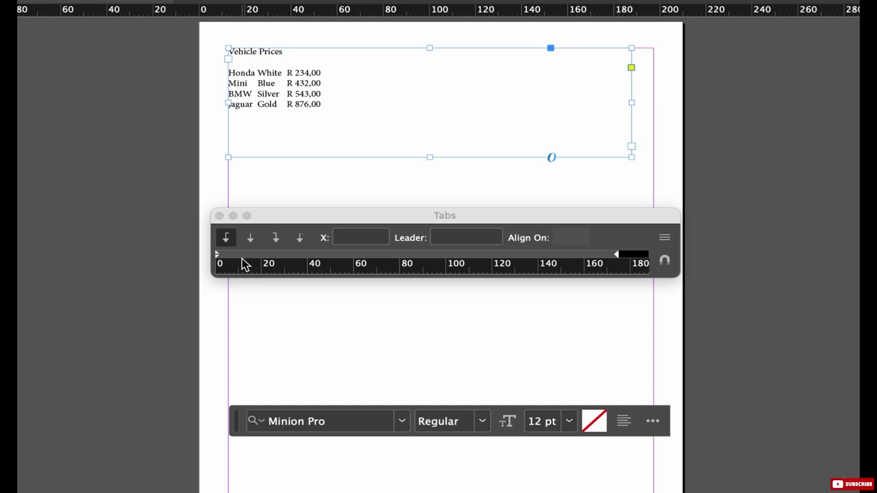
drag(239, 256, 320, 256)
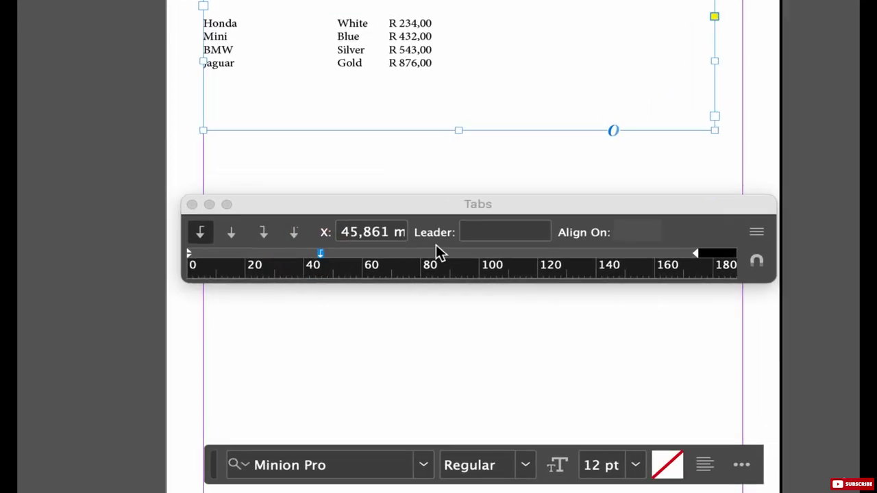
drag(438, 254, 492, 266)
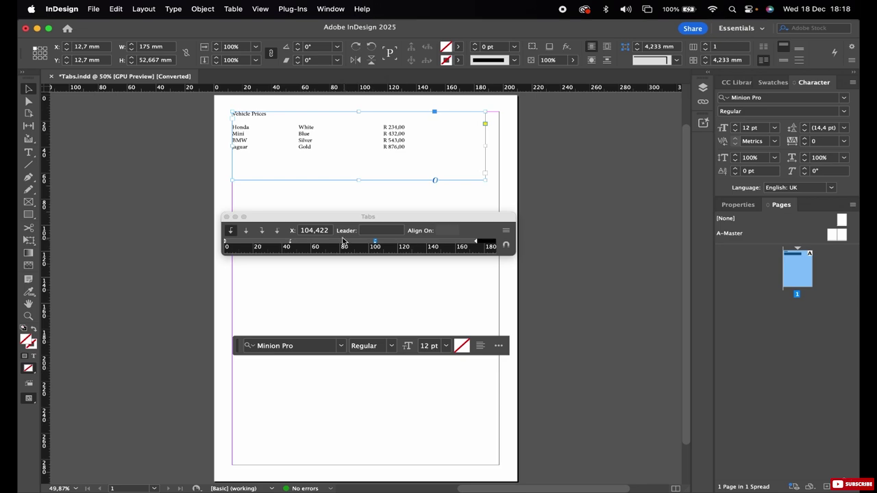
Set the position of the tab stop that aligns the vehicle prices to 120 mm.
click(376, 242)
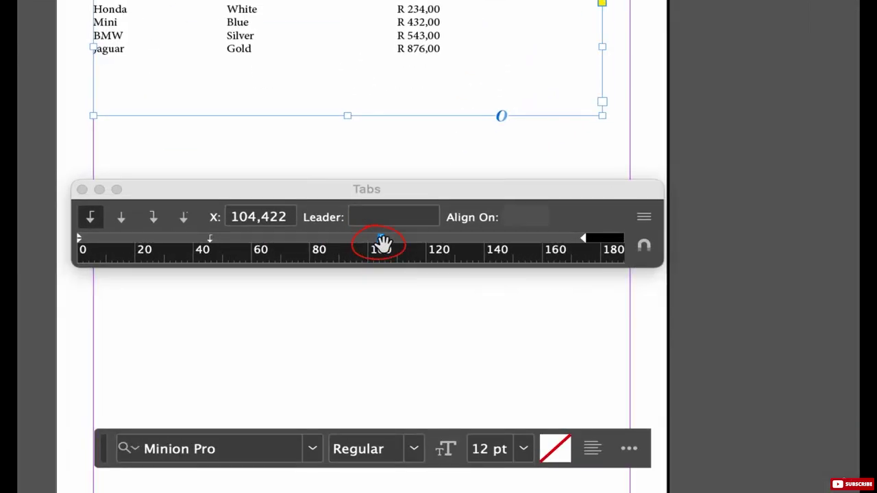
click(248, 217)
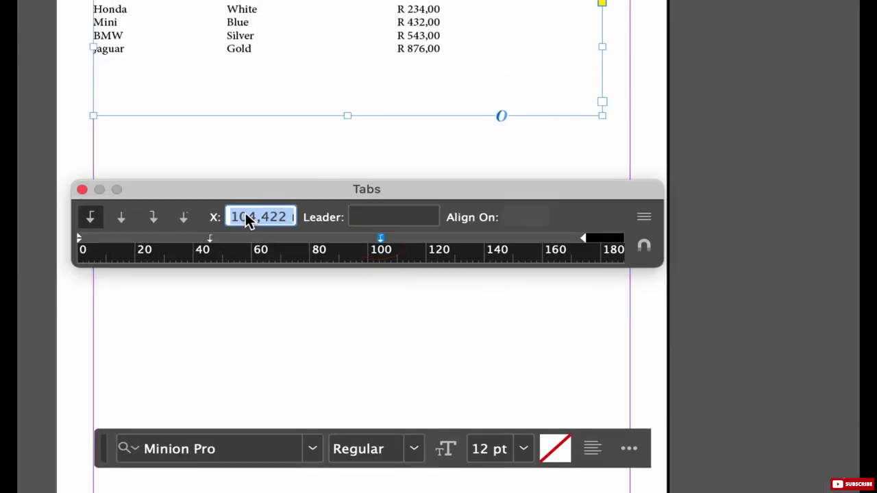
text(120)
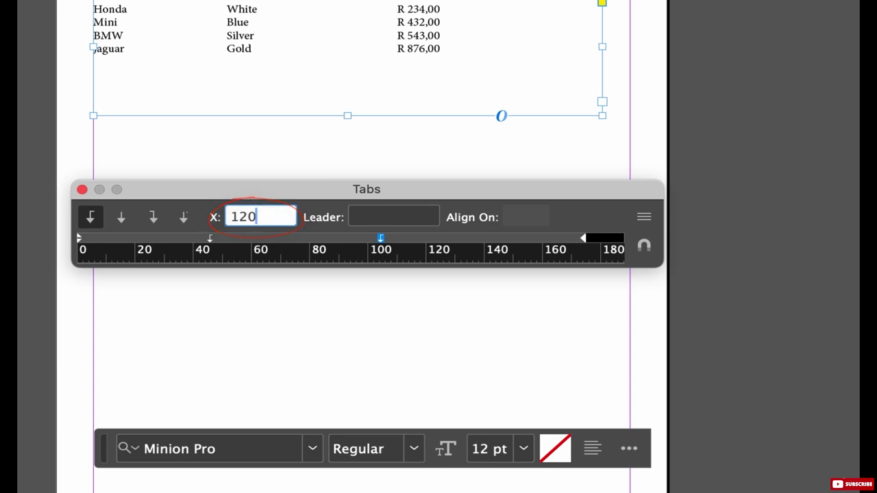
key(Return)
Set the position of the tab stop that aligns the vehicle colours to 60 mm.
click(211, 240)
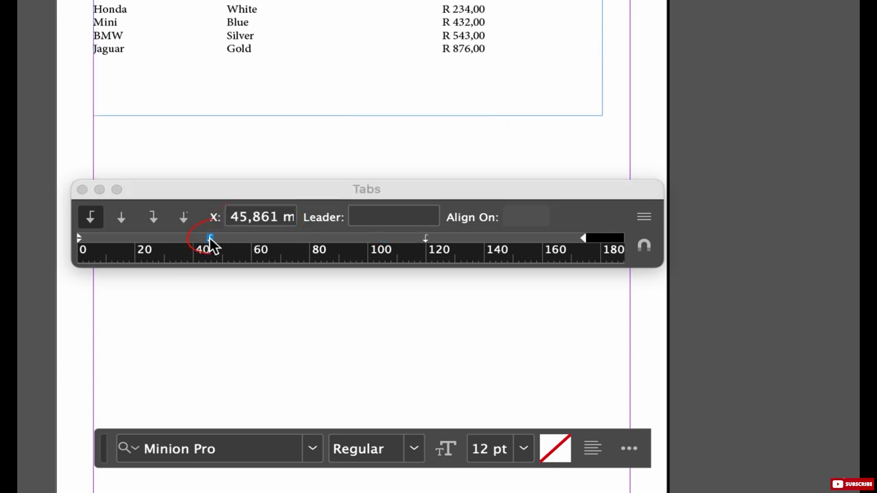
click(244, 222)
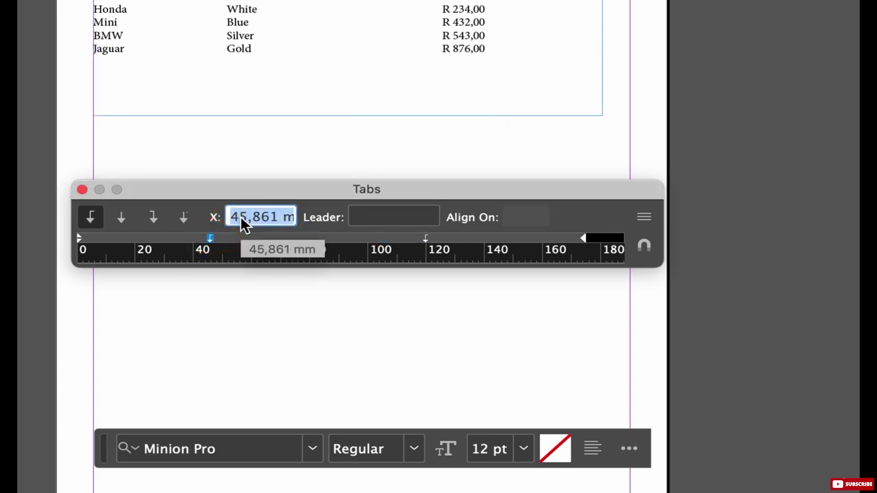
text(60)
key(Return)
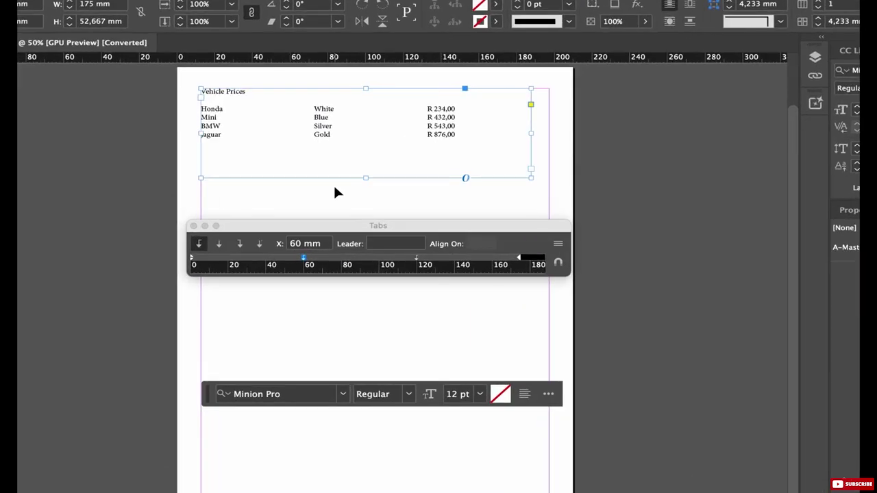
Add a tab-separated row below the Jaguar entry reading Mustang, Red, R 567,90, and end it with a new line.
double_click(453, 131)
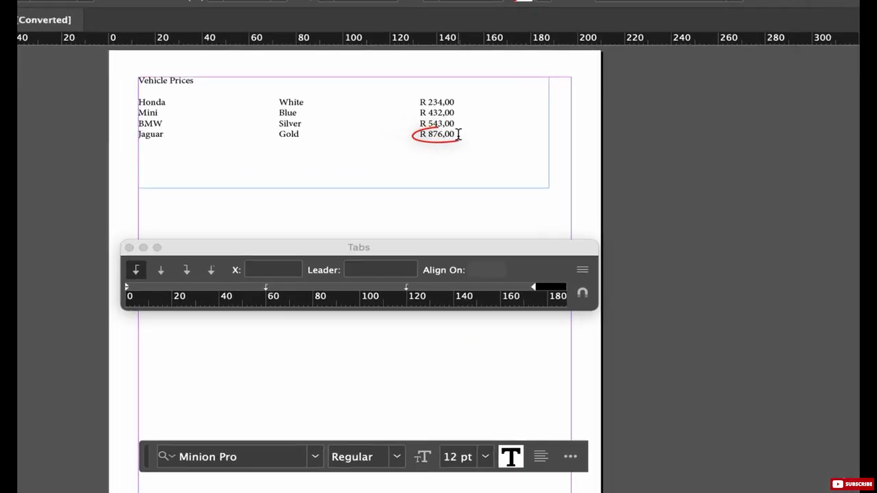
key(Return)
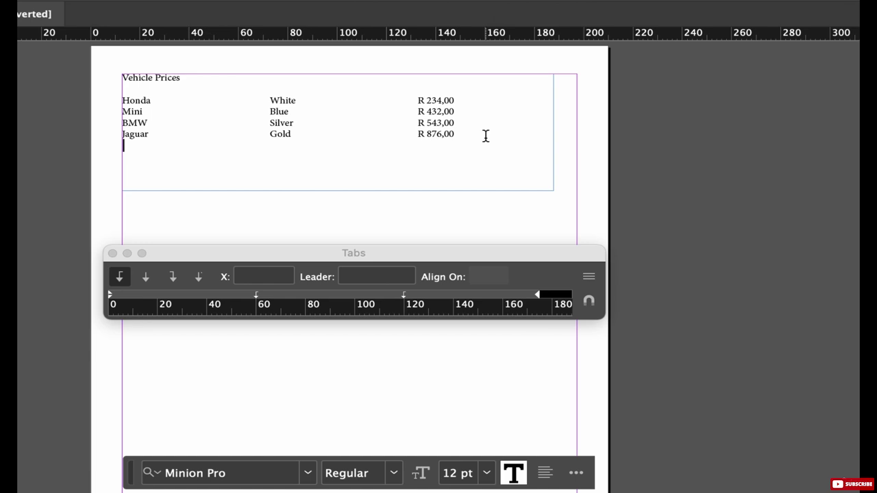
text(Musy)
text(tang)
key(Tab)
text(Red)
key(Tab)
text(R 567)
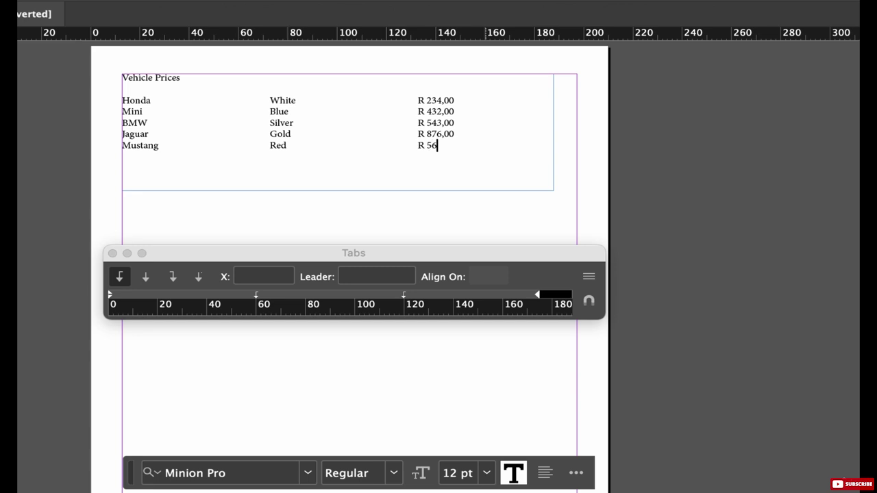
text(,90)
key(Return)
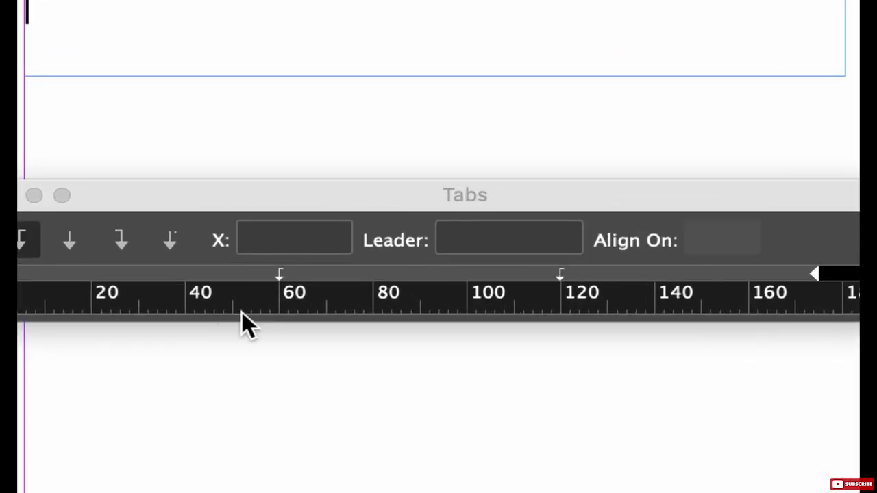
Select the five vehicle rows and give their 60 mm tab stop a dot (.) leader.
click(256, 294)
drag(242, 126, 695, 180)
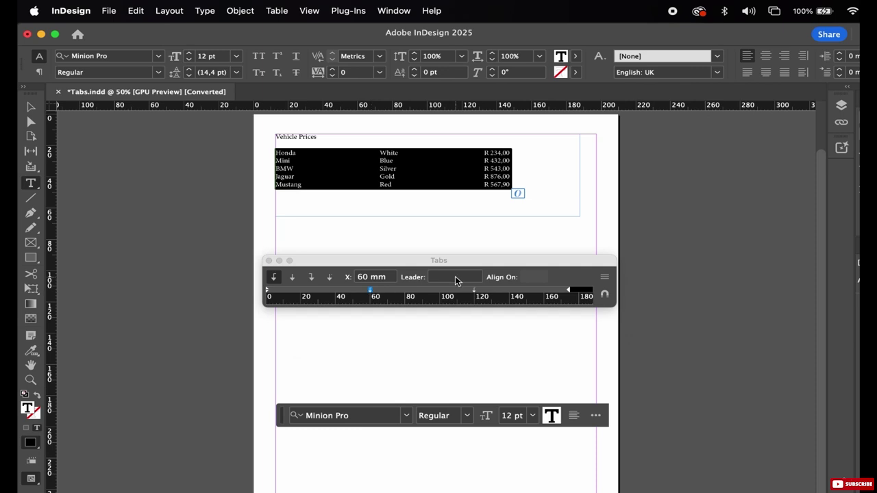
click(456, 277)
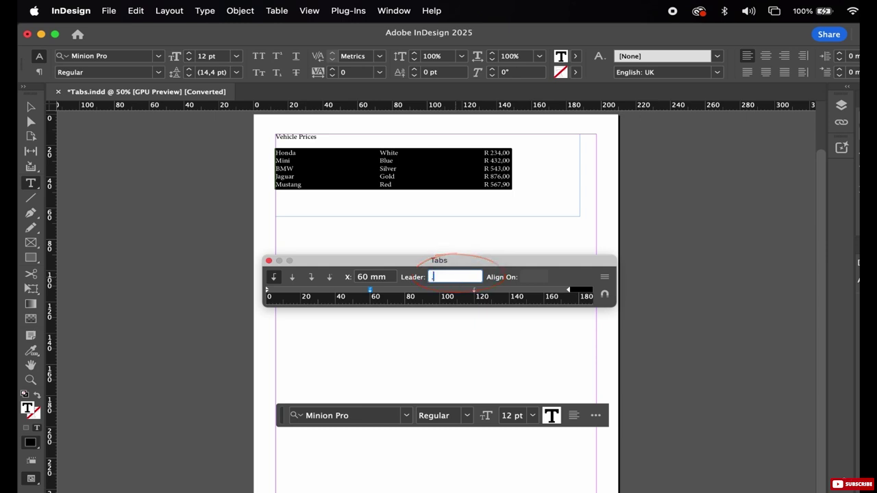
text(.)
key(Return)
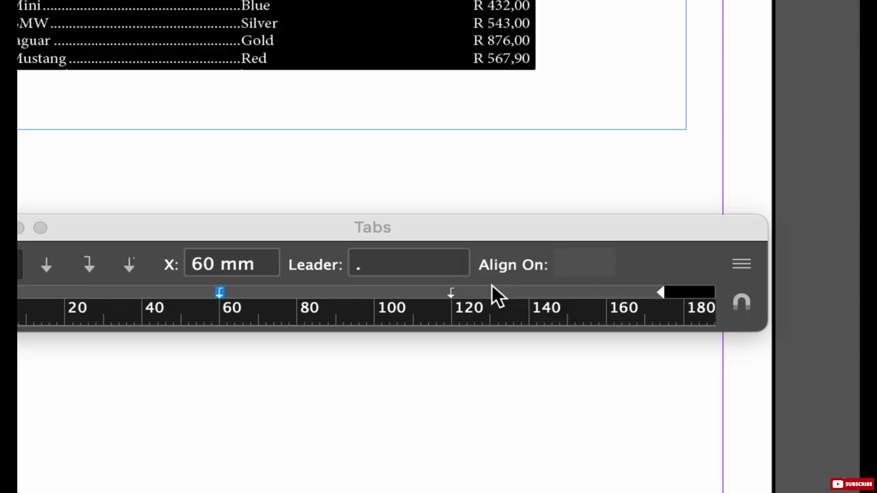
Give the 120 mm tab stop of the selected vehicle rows a dot (.) leader and deselect the text.
click(451, 291)
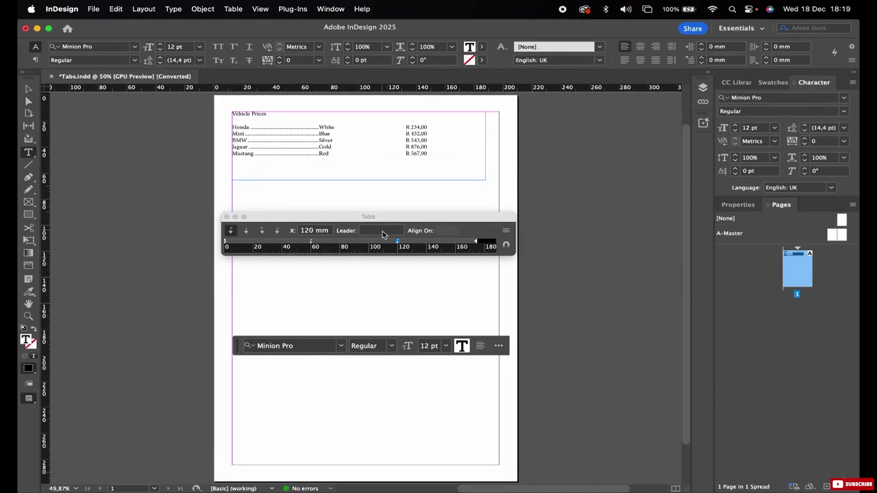
click(410, 269)
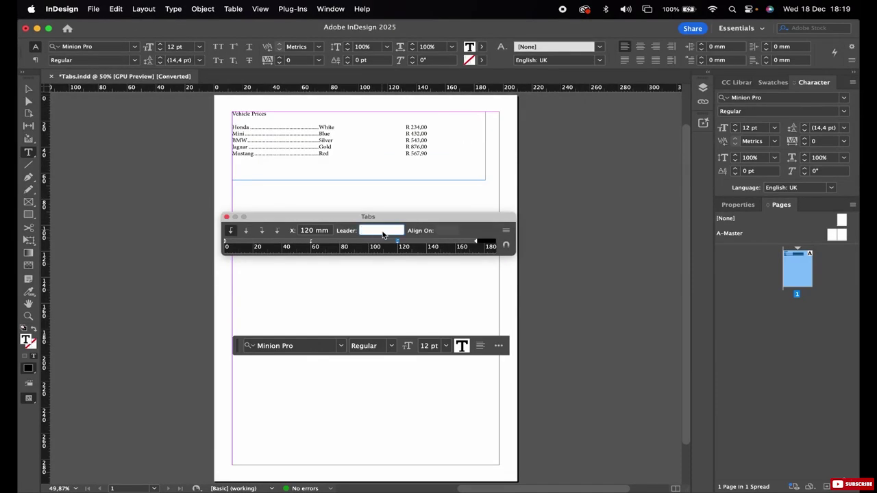
text(.)
key(Return)
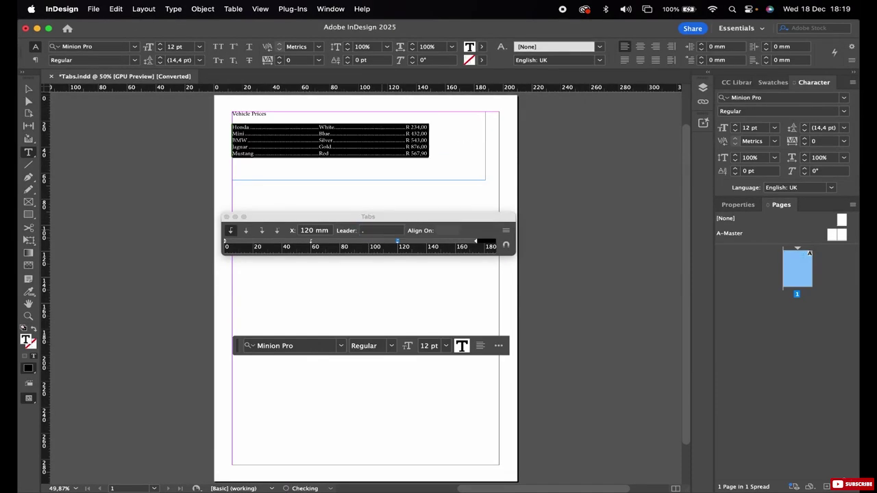
click(326, 178)
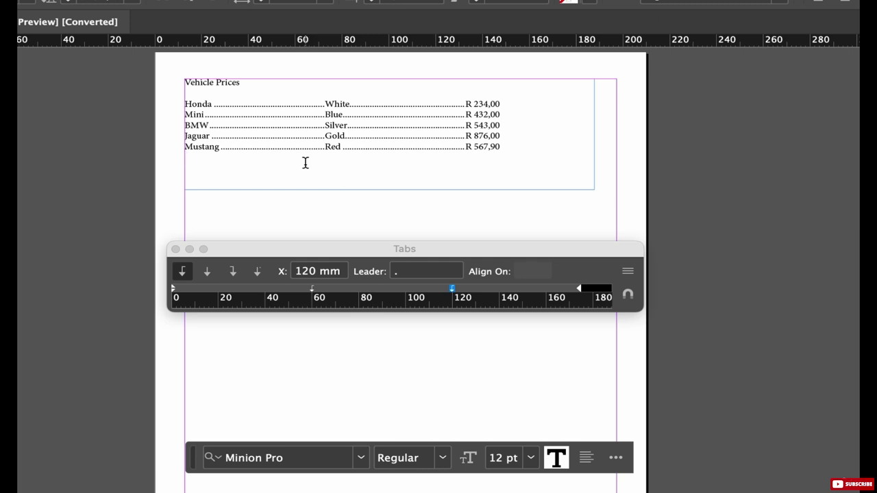
Select the Vehicle Prices text frame and change its 60 mm tab stop to centre alignment.
click(207, 274)
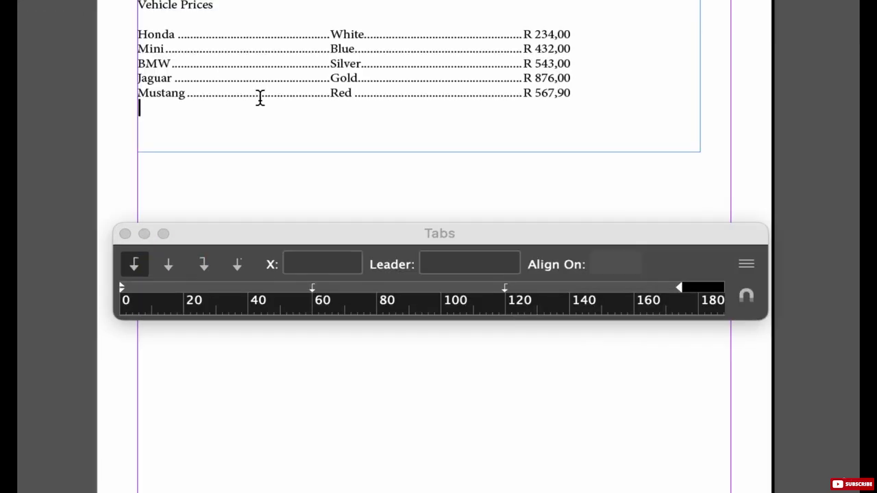
key(Escape)
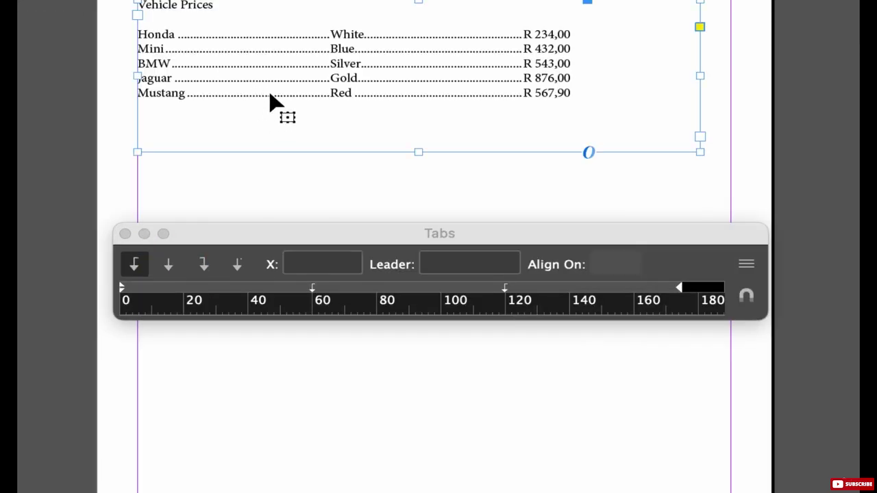
click(312, 293)
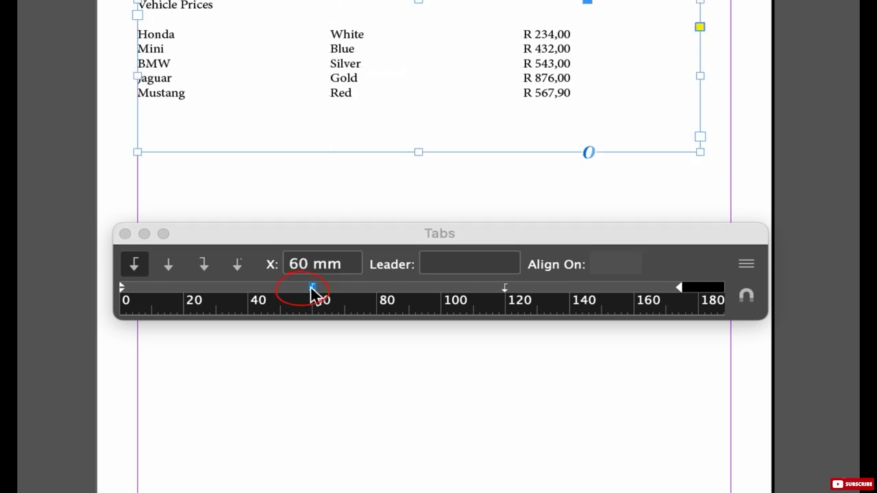
click(170, 266)
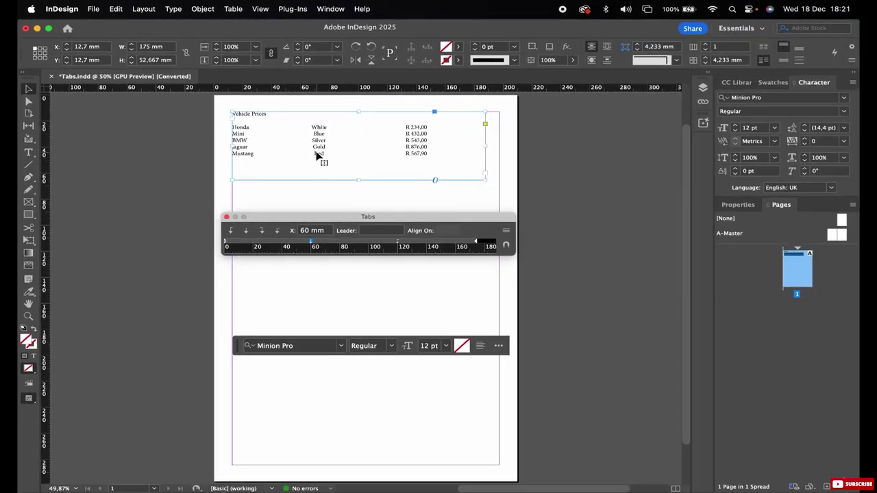
Select the Honda to Mustang rows and apply a dot (.) leader to the centred tab stop before the colours.
double_click(318, 156)
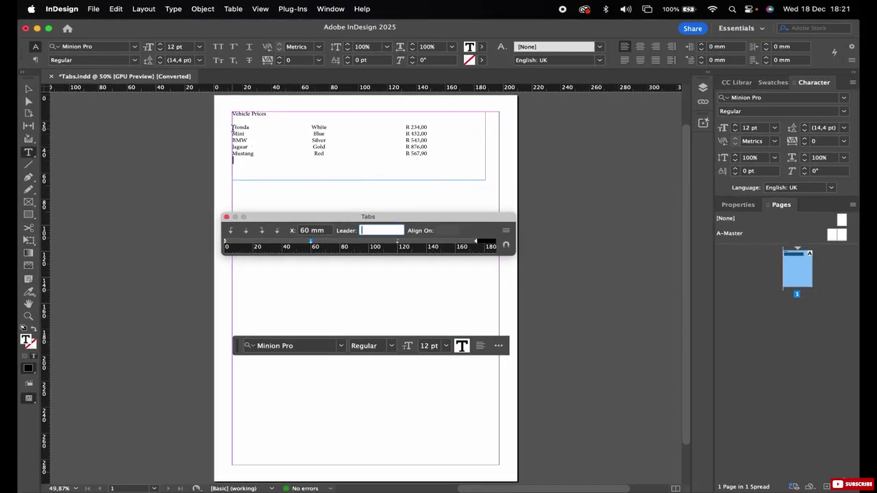
drag(232, 127, 415, 158)
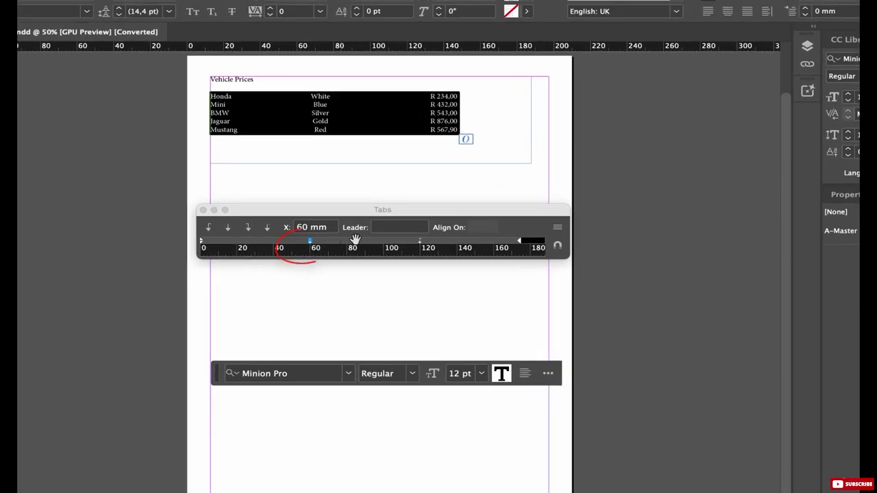
click(387, 228)
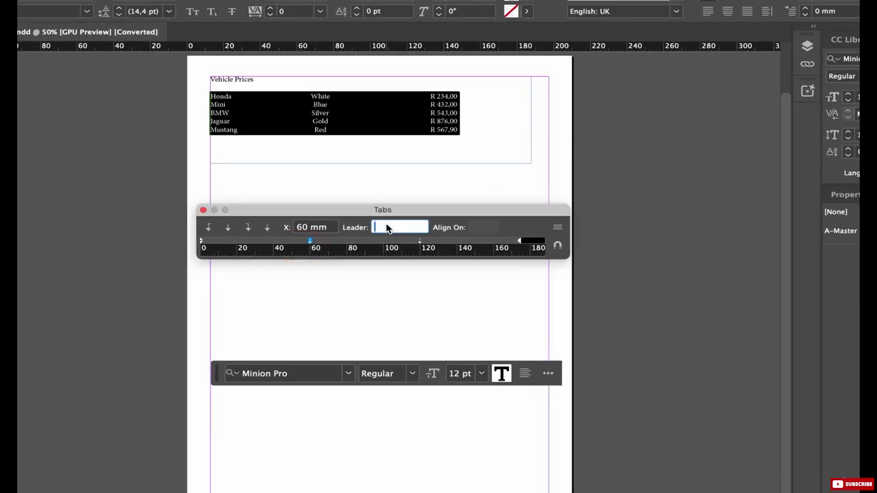
text(.)
key(Return)
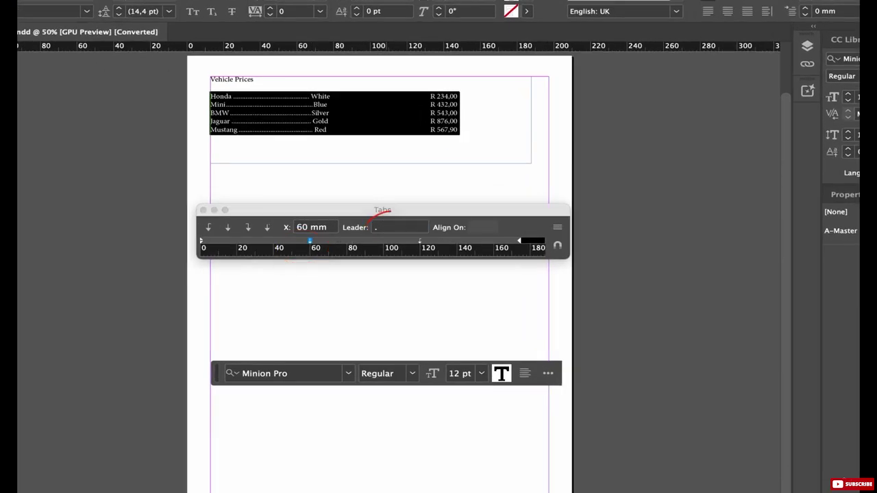
Apply a dot (.) leader to the 120 mm tab stop before the prices and deselect the rows.
click(419, 241)
click(401, 229)
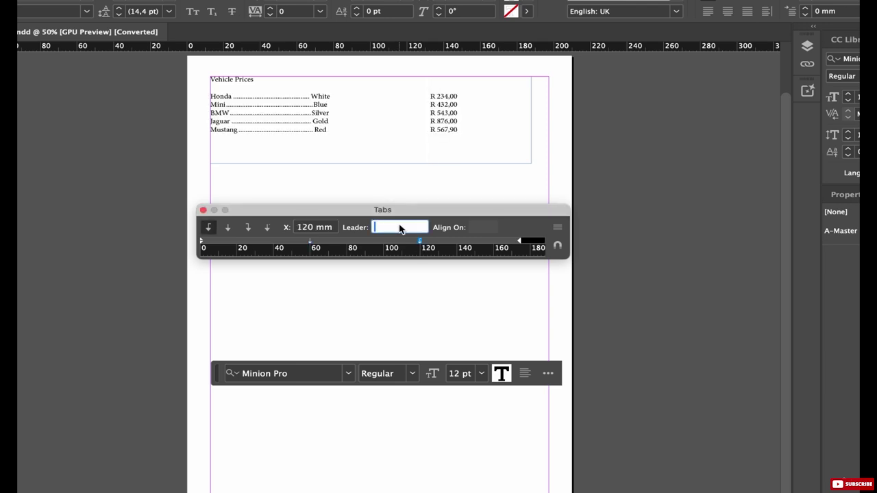
text(.)
key(Return)
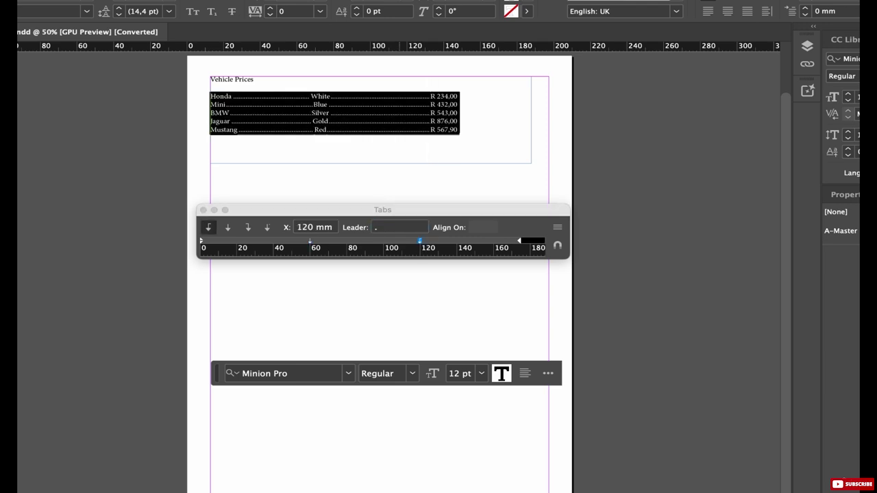
click(374, 196)
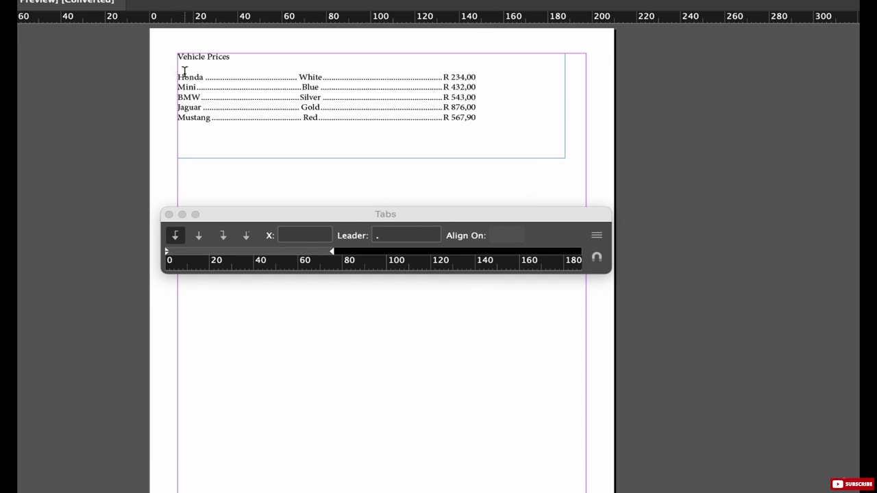